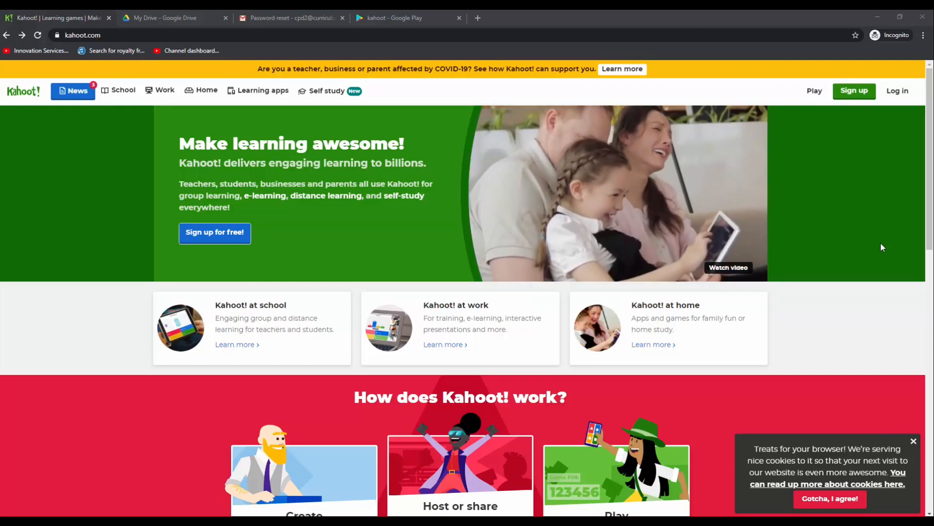
Start signing up for a free Kahoot! account and choose the Home account type
left_click(847, 92)
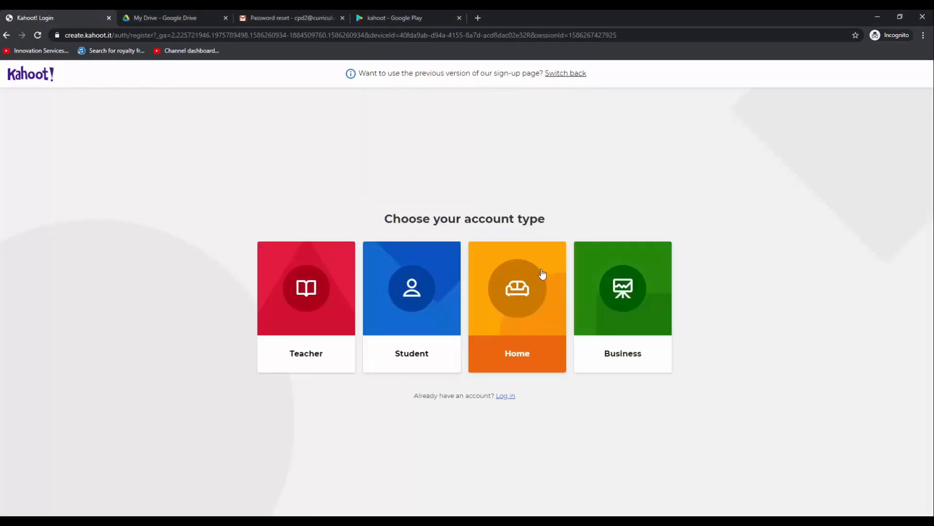
left_click(506, 288)
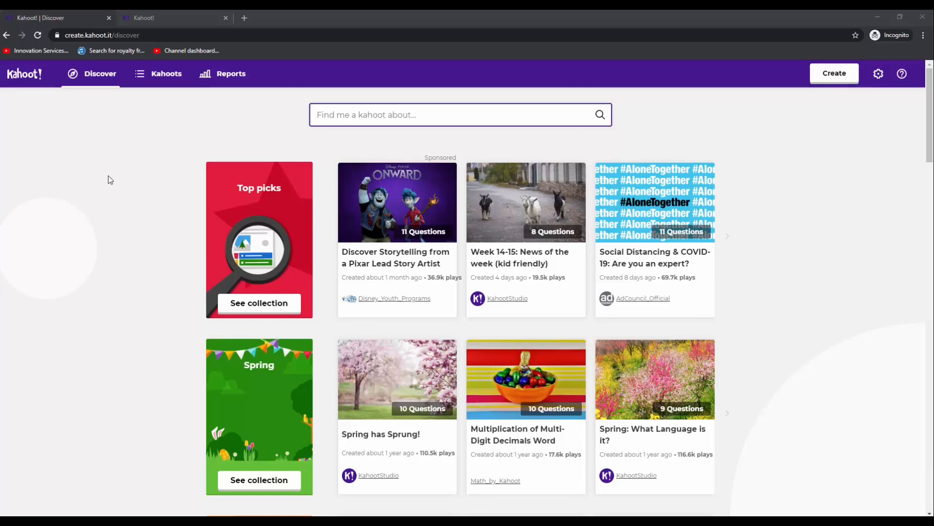
Search the Discover page for kahoots about "capital cities"
left_click(353, 114)
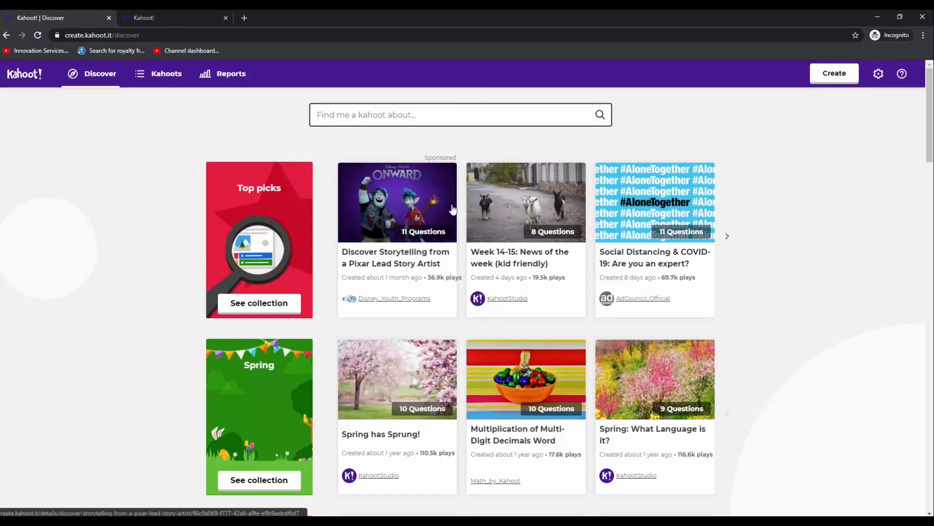
type("capital")
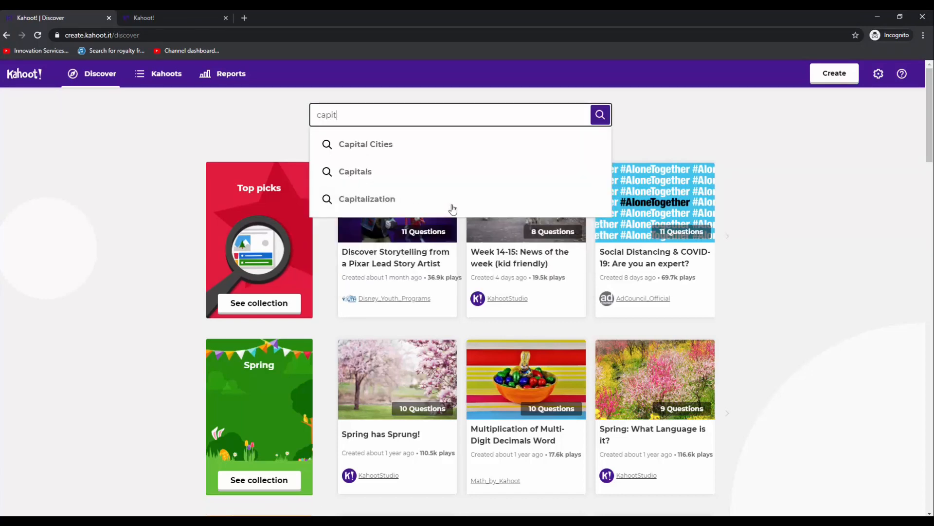
type(" cities")
key("Return")
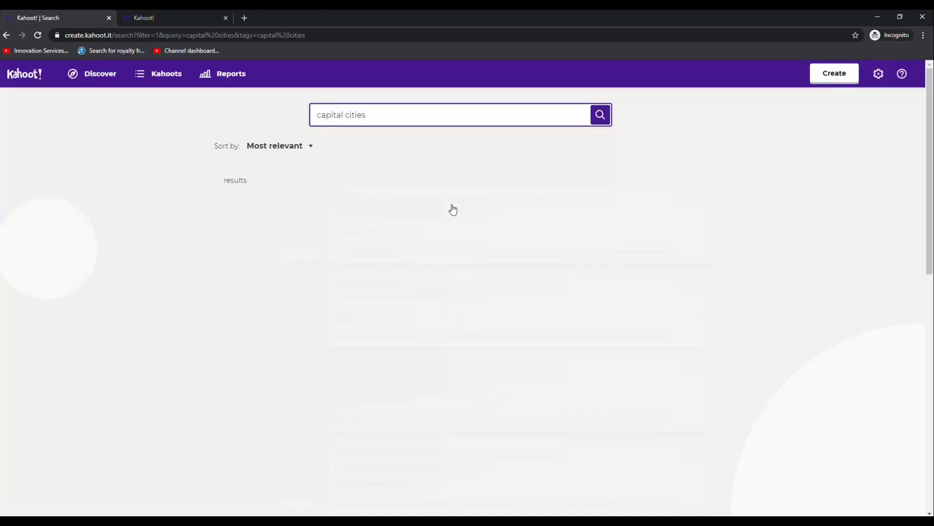
Look through the search results, open the "Capital Cities" kahoot with the Albania example question, and show its first question's answers
scroll(457, 239, "down", 5)
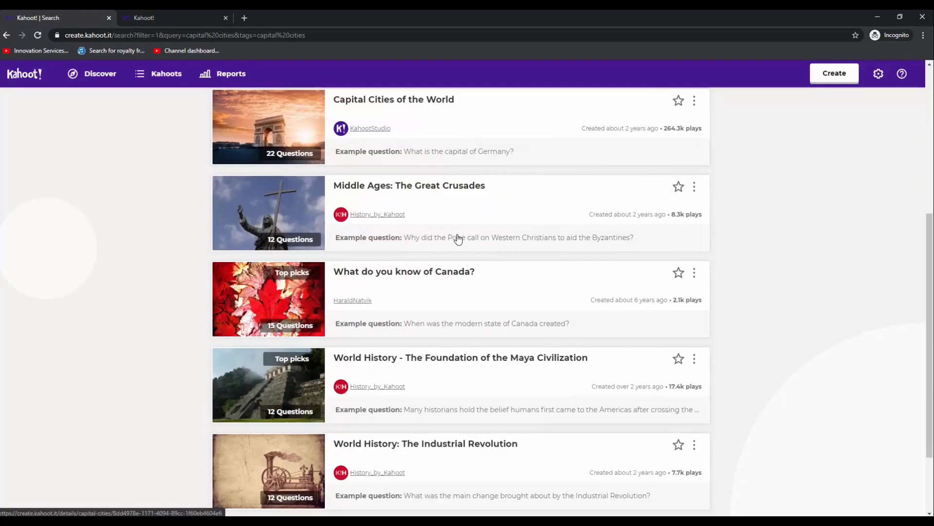
scroll(457, 238, "down", 2)
scroll(457, 239, "up", 7)
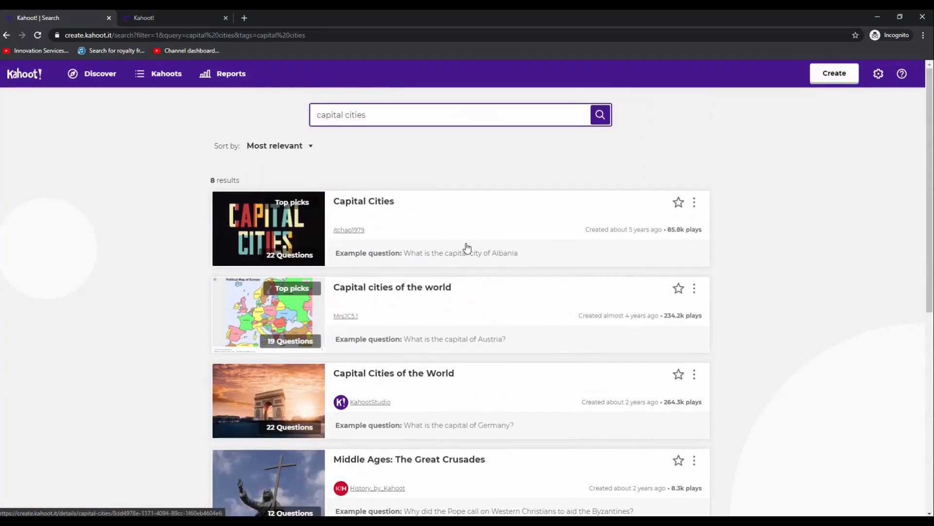
left_click(382, 211)
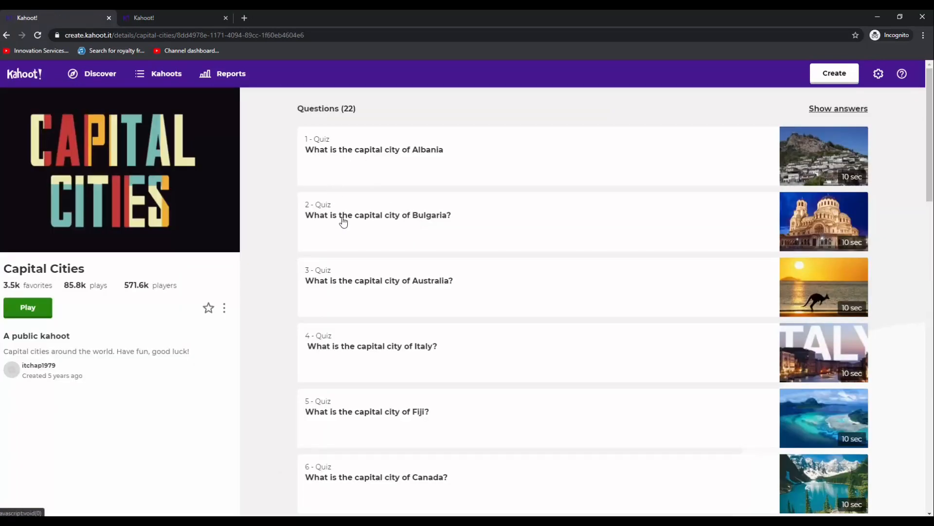
left_click(353, 151)
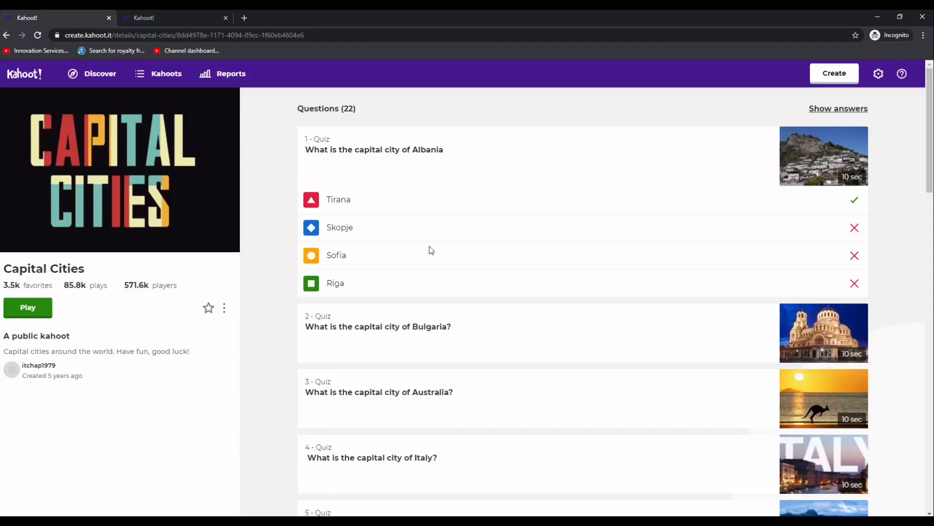
Preview the Capital Cities kahoot and host it in Classic player vs player mode
left_click(225, 311)
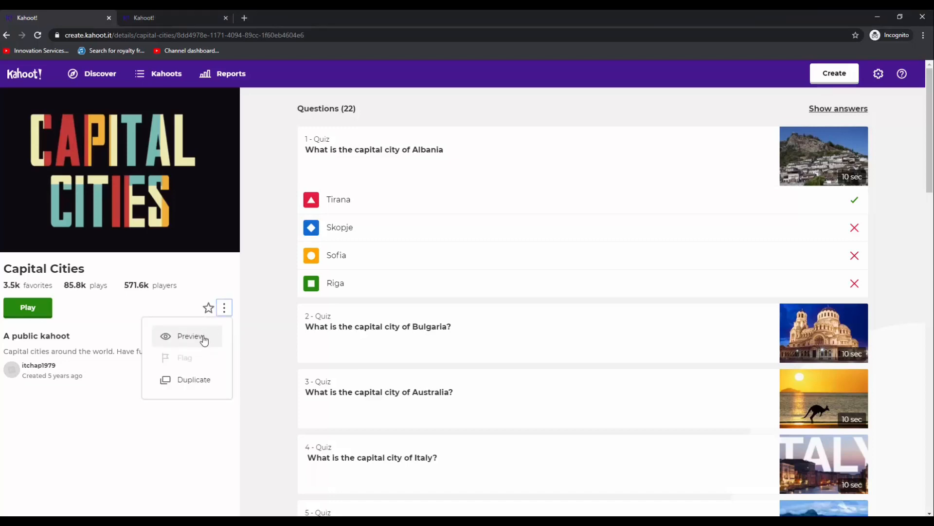
left_click(204, 340)
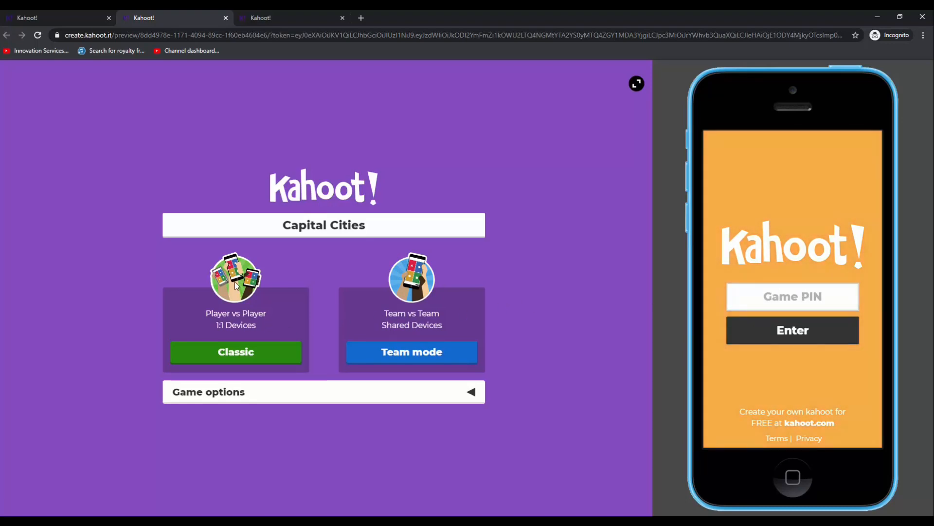
left_click(229, 354)
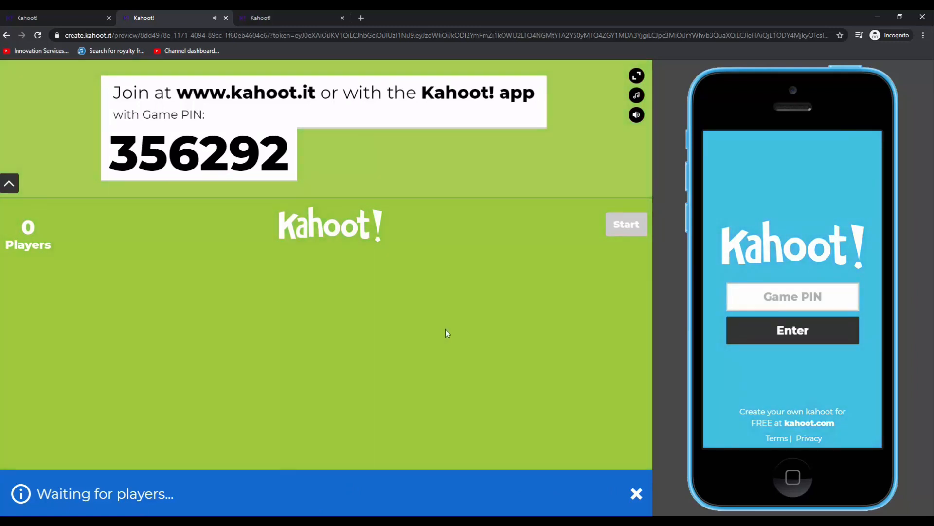
Enter the displayed game PIN on the simulated phone and submit it
left_click(773, 301)
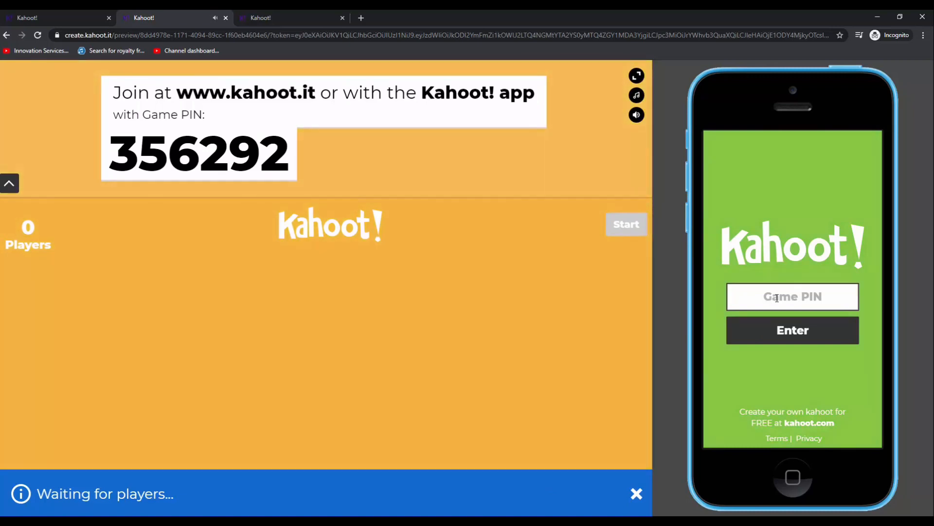
type("356")
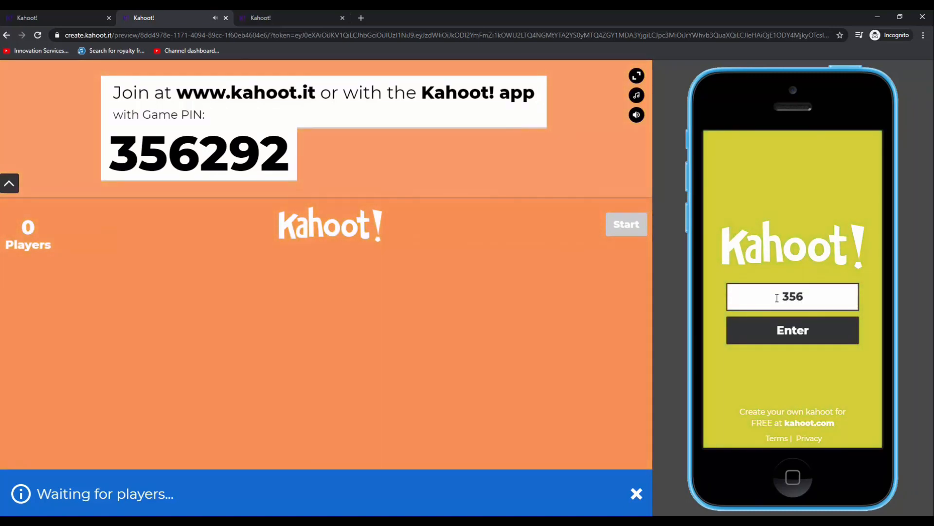
type("29")
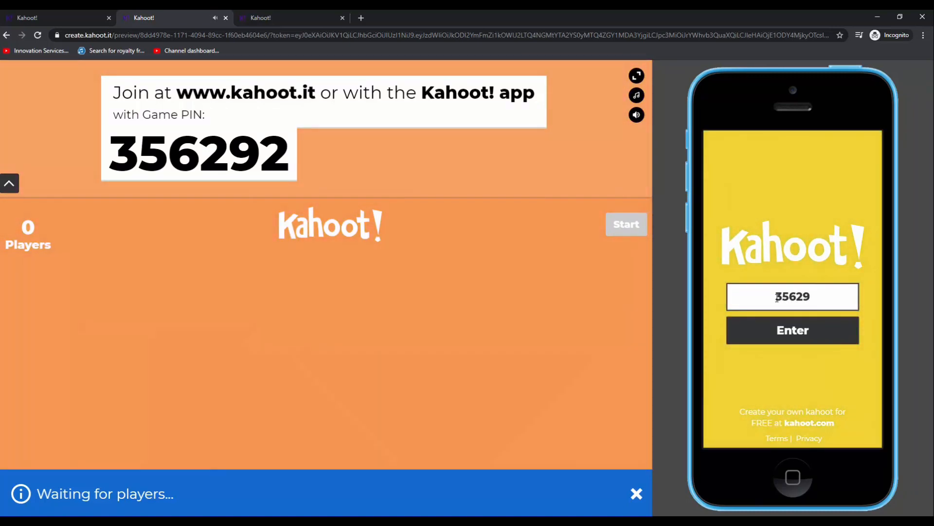
type("2")
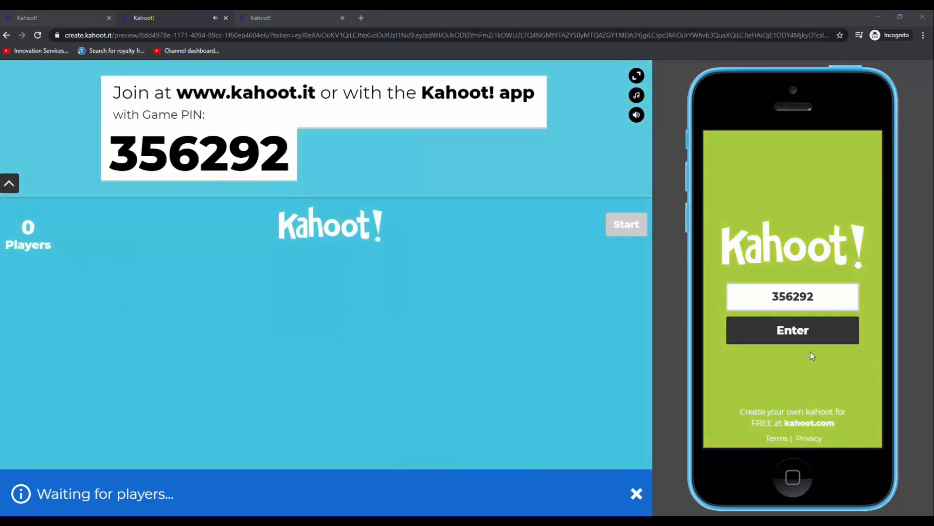
left_click(799, 334)
Enter the player's nickname on the simulated phone and join the game
left_click(779, 302)
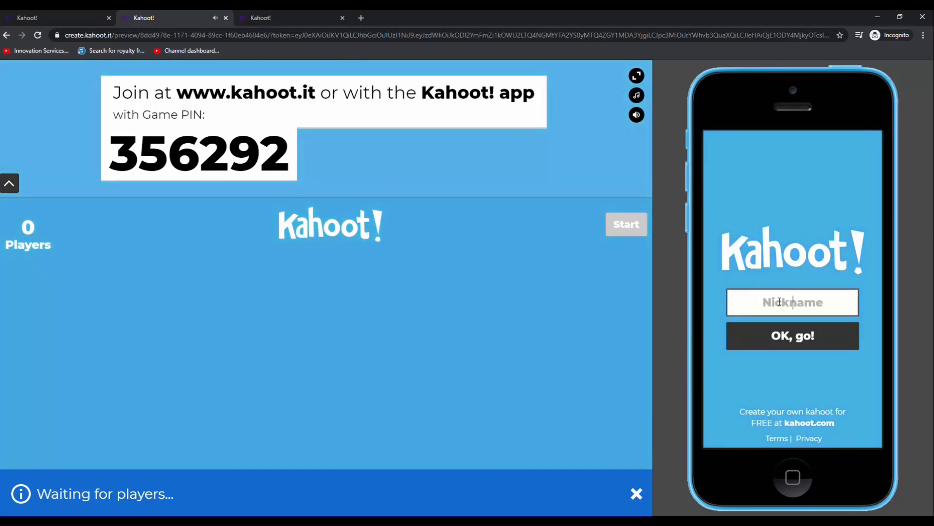
type("Tim")
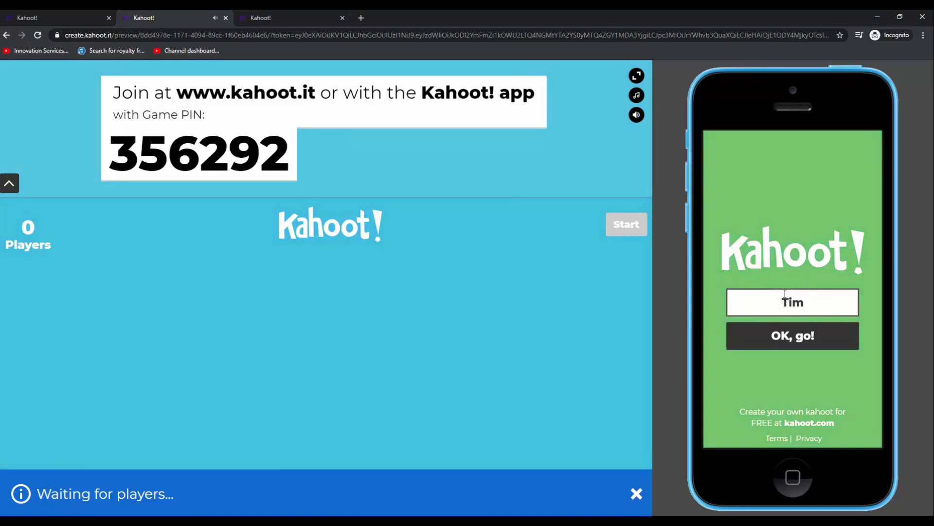
left_click(826, 342)
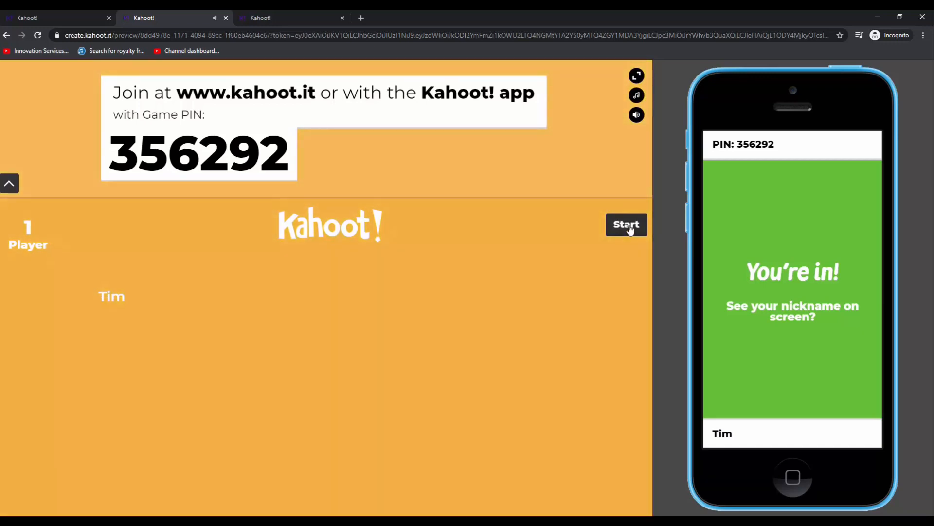
Start the game, let the Albania question run out unanswered, and advance past the scoreboard to the Bulgaria question
left_click(629, 227)
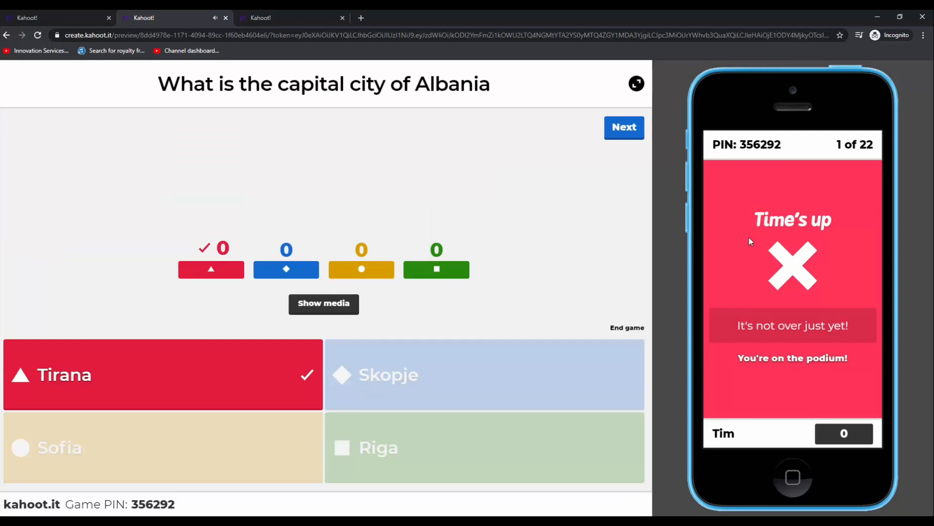
left_click(622, 138)
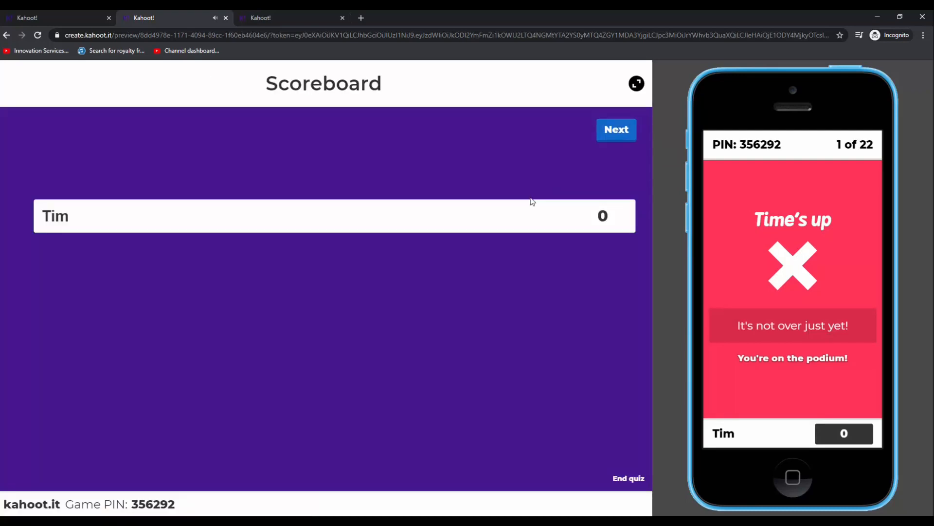
left_click(616, 130)
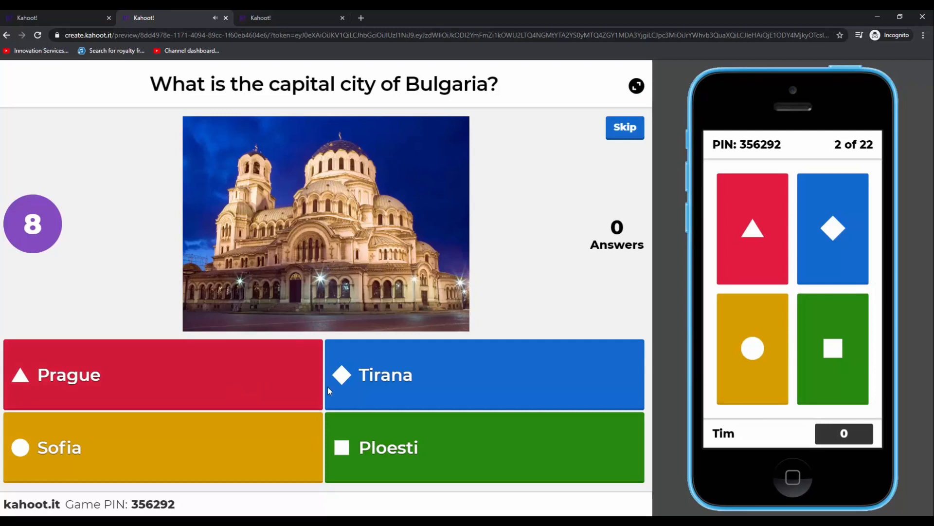
Answer the Bulgaria question with Sofia on the simulated phone and advance past the scoreboard to the Australia question
left_click(755, 348)
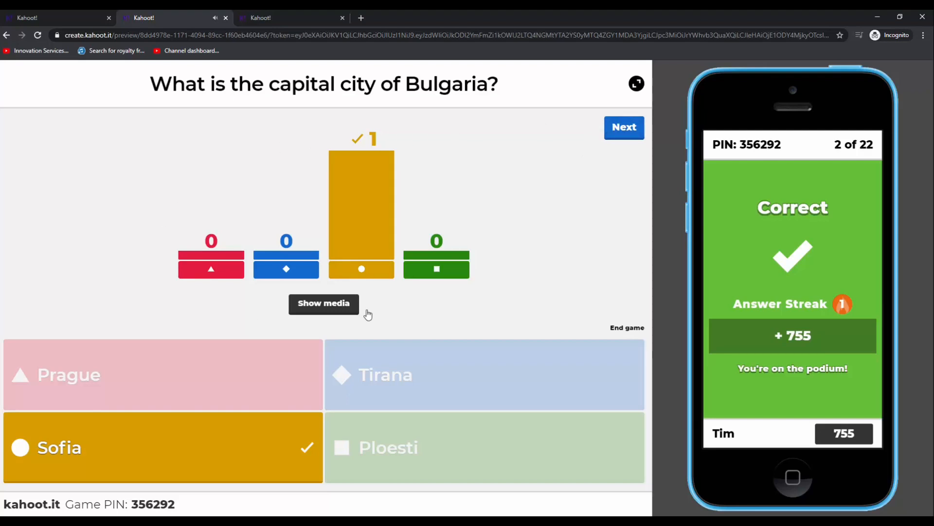
left_click(630, 129)
left_click(622, 130)
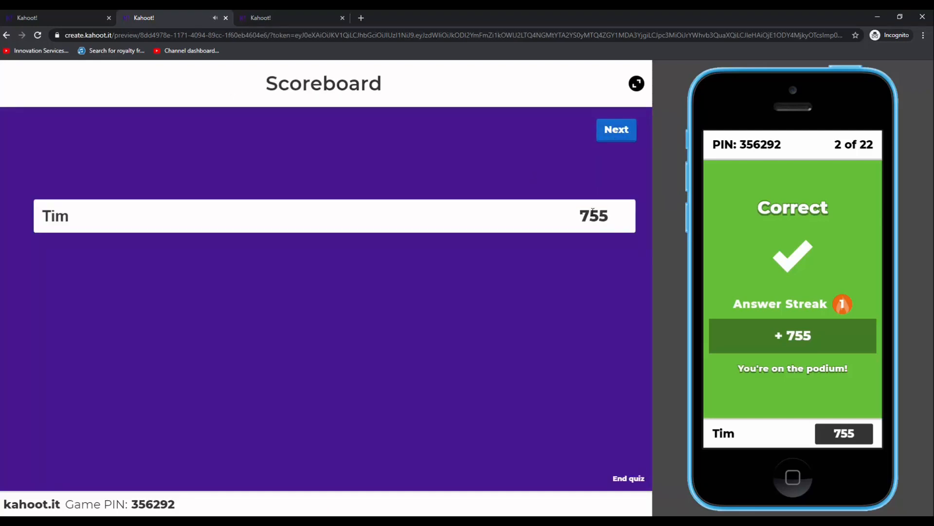
left_click(615, 131)
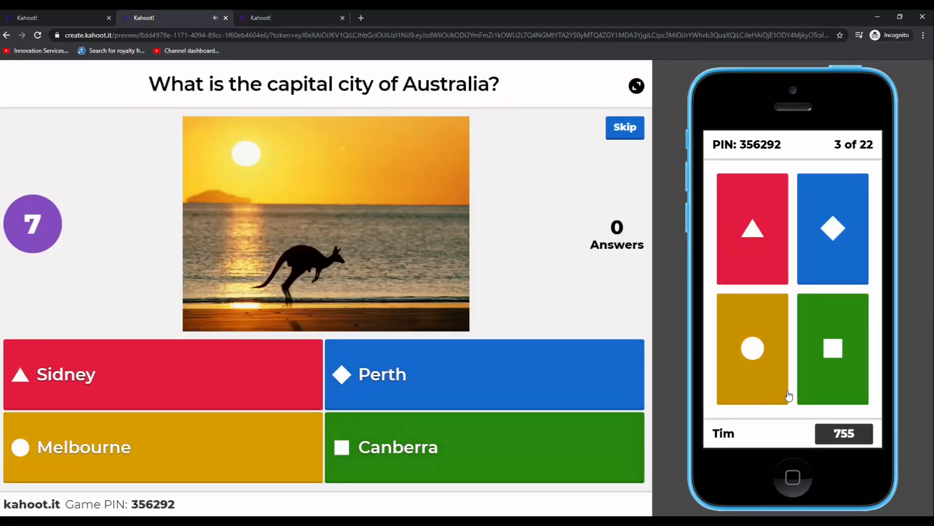
Answer the Australia question with Canberra on the simulated phone, and end the game
left_click(835, 360)
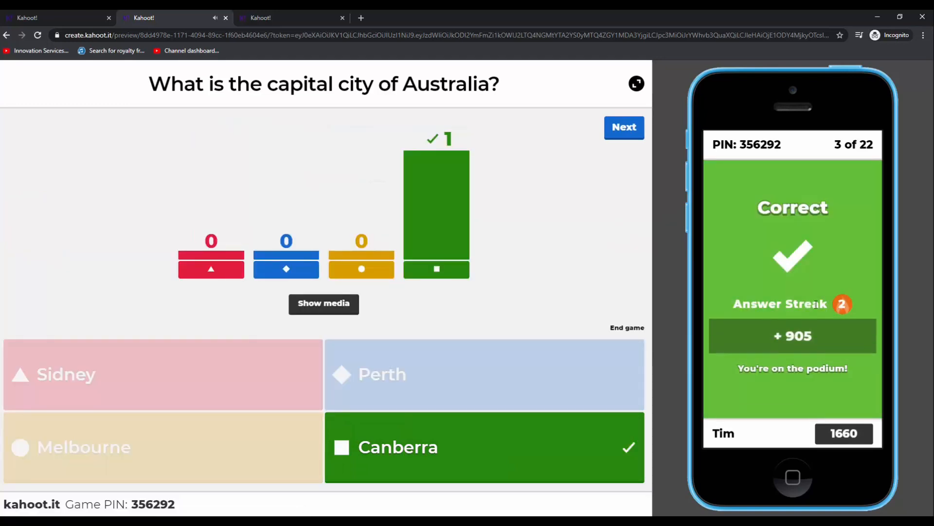
left_click(622, 328)
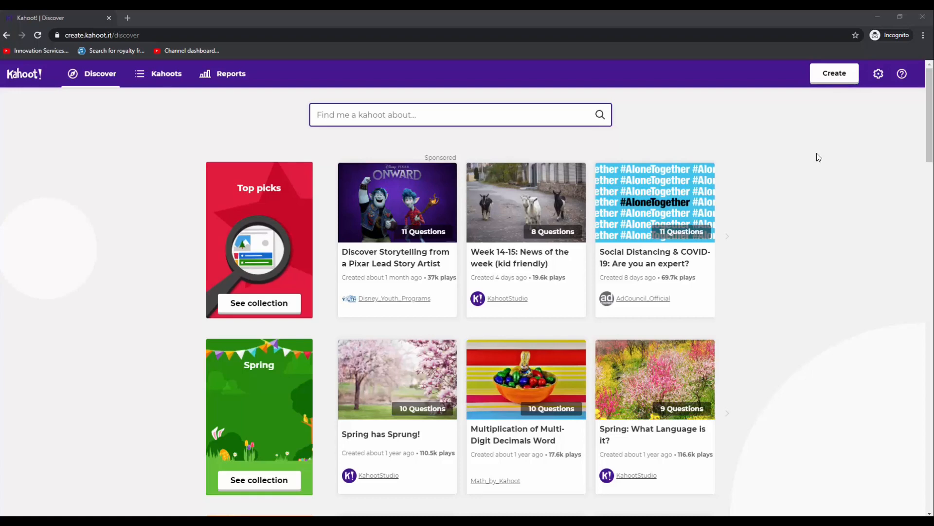
Create a new kahoot titled "Geography Quiz", leaving the description empty and the other summary settings at their defaults
left_click(833, 78)
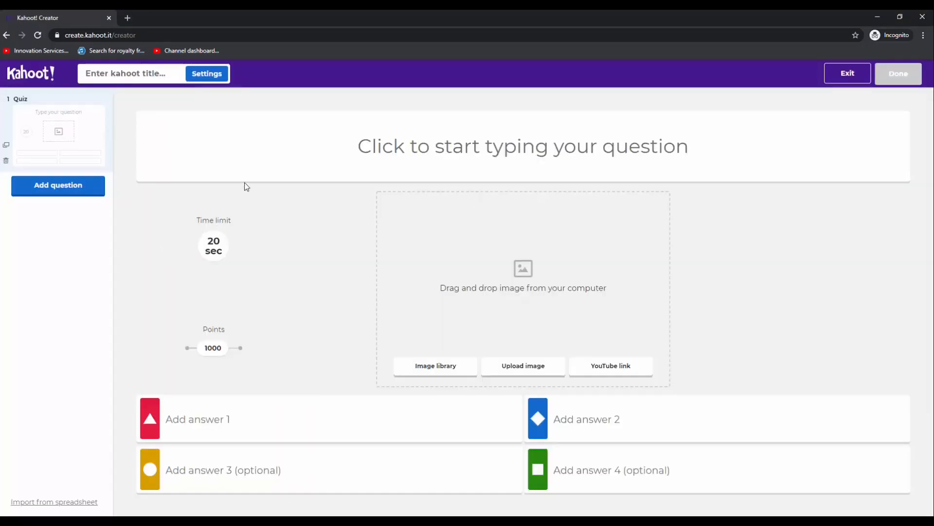
left_click(462, 150)
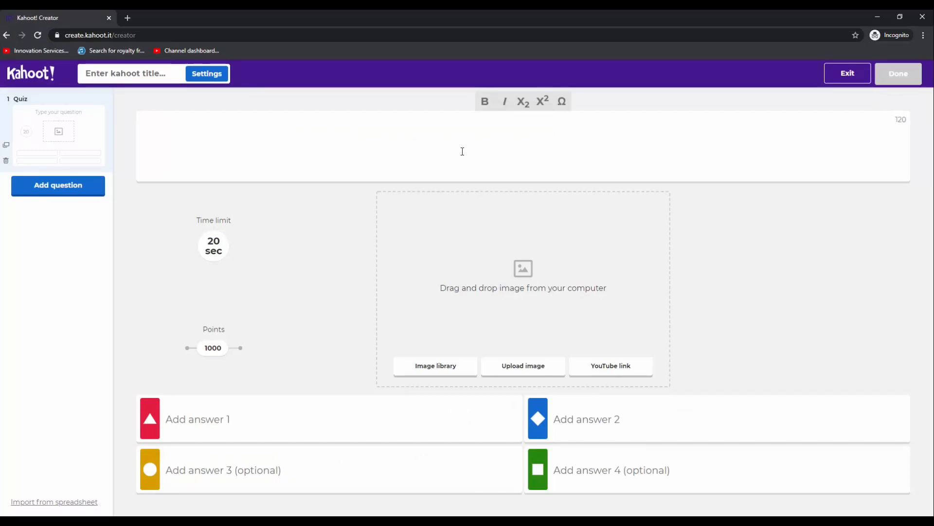
left_click(140, 78)
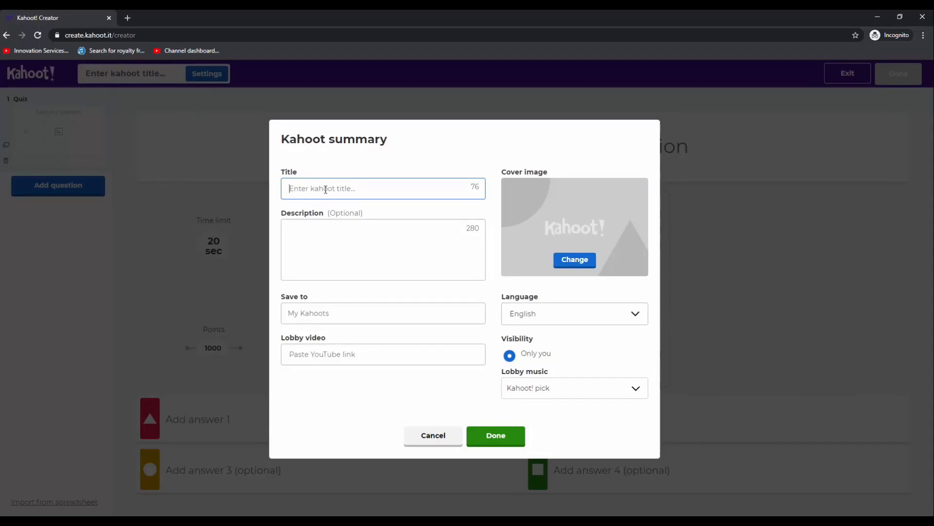
type("Geography Quiz")
left_click(309, 234)
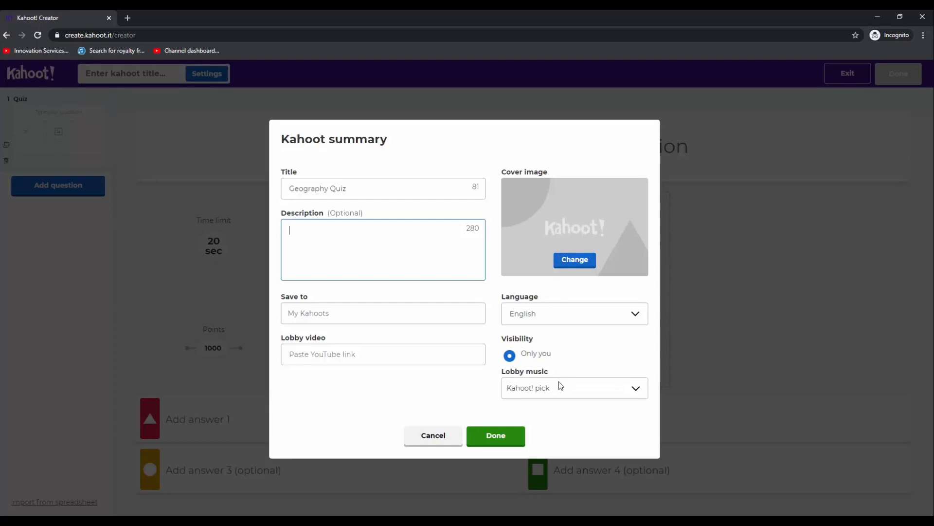
left_click(506, 439)
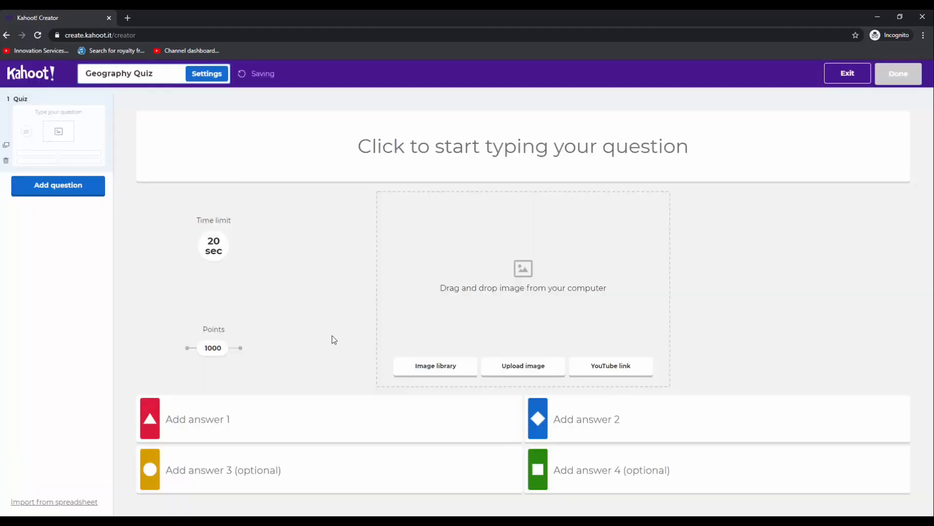
Enter "What is the name of the sea by Scarborough?" as the text of the first question
left_click(458, 143)
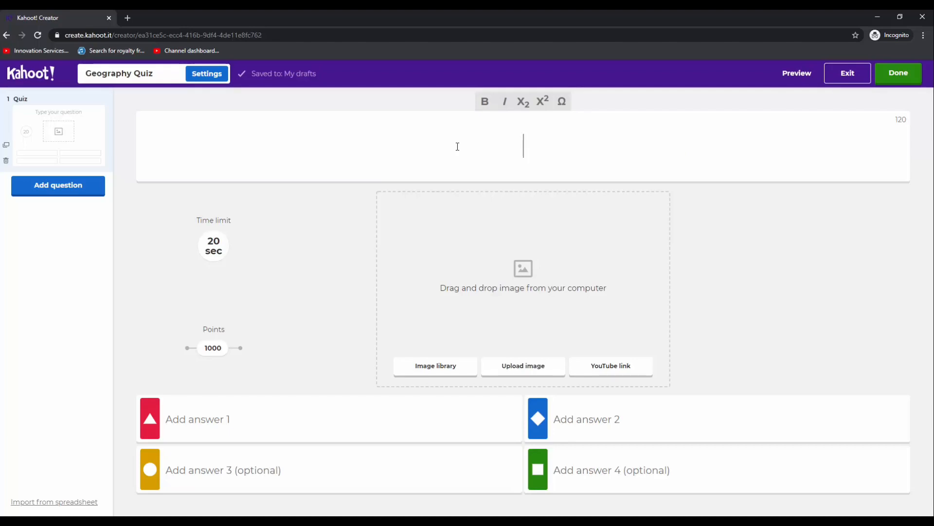
type("What i")
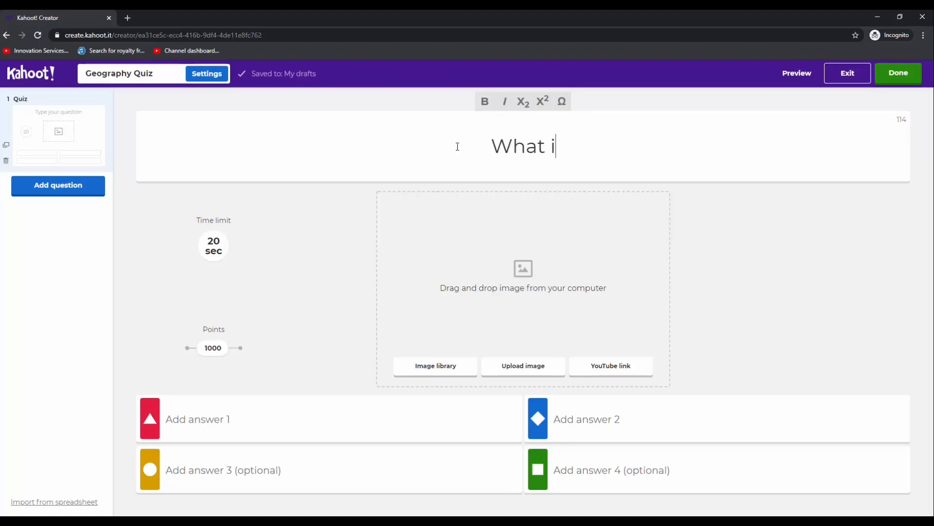
type("s the name ")
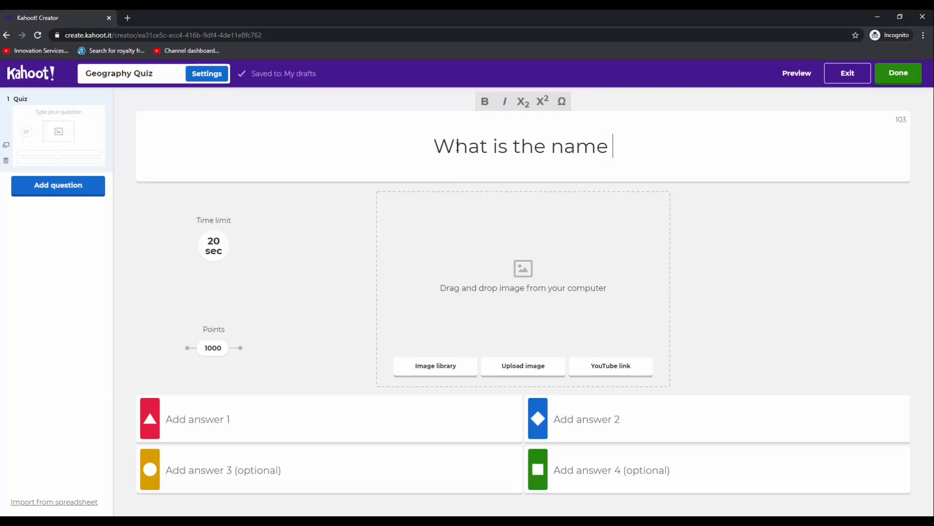
type("of the sea ")
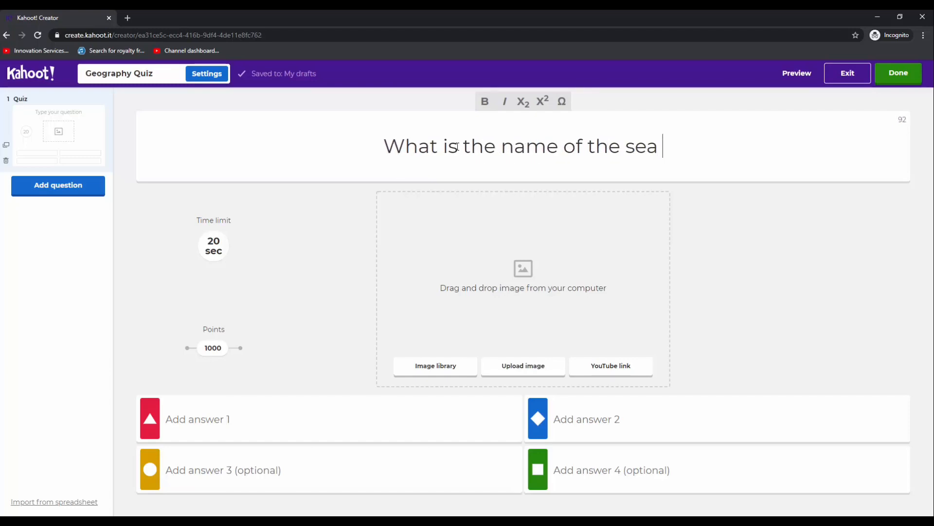
type("by ")
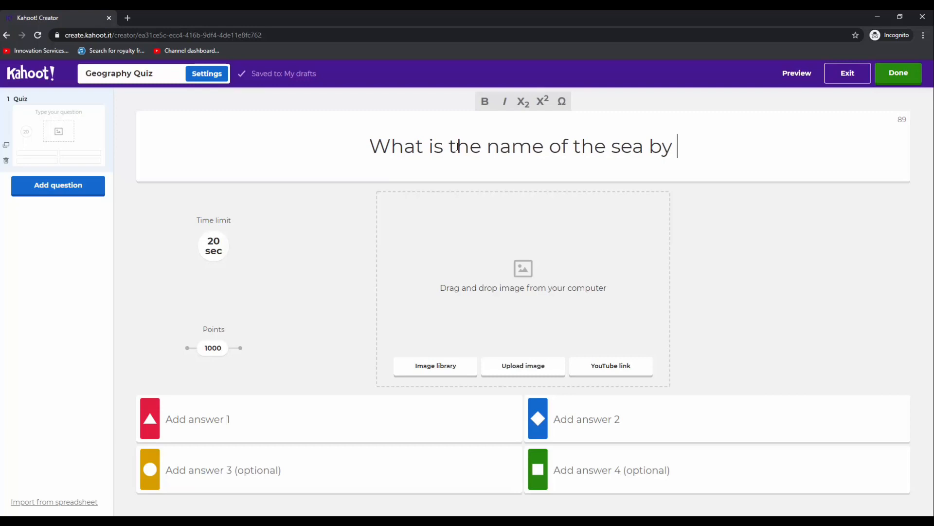
type("Scarborough?")
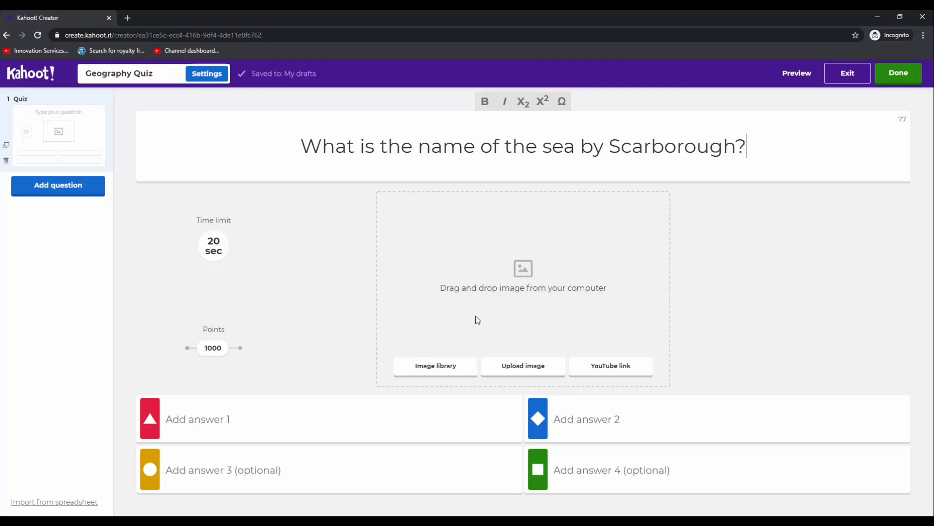
Add the white coastal cliffs and beach picture from the image library's Geography category to the question, keeping the 20-second time limit
left_click(436, 368)
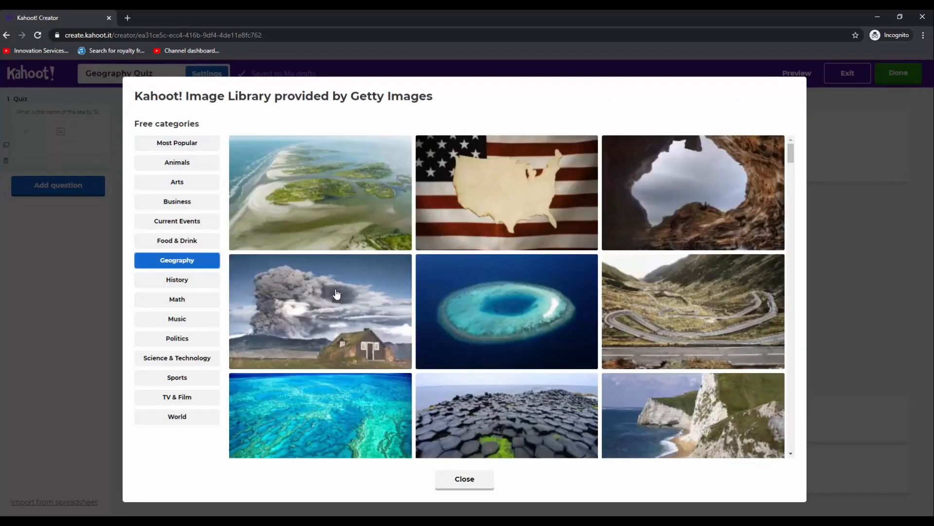
scroll(507, 321, "down", 3)
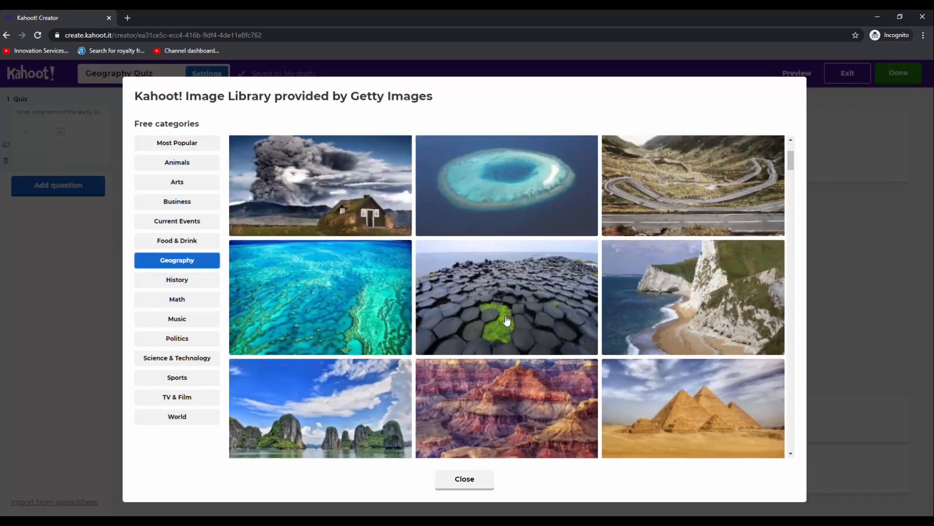
scroll(506, 321, "down", 2)
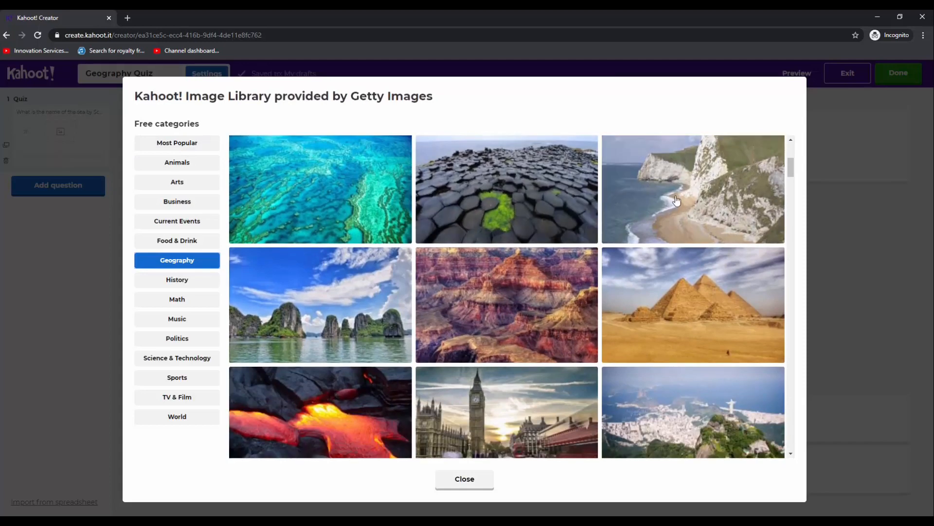
left_click(677, 199)
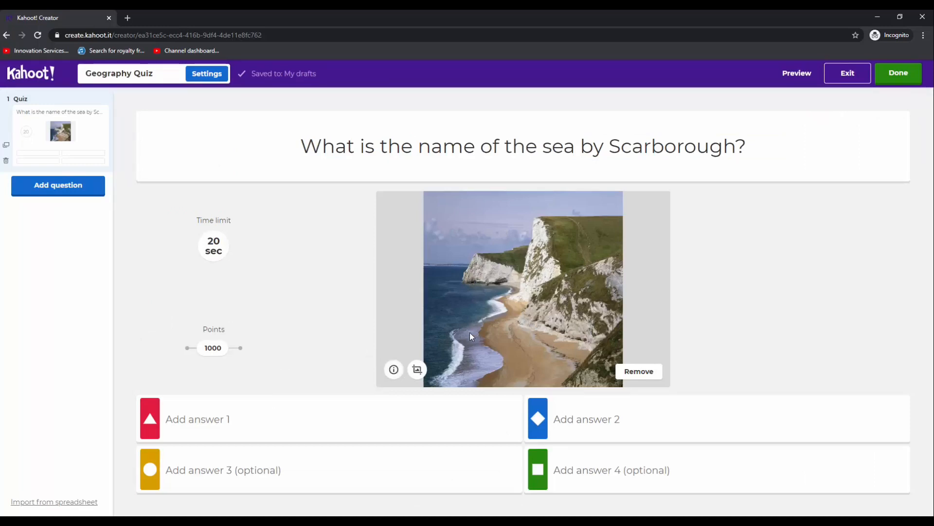
left_click(212, 244)
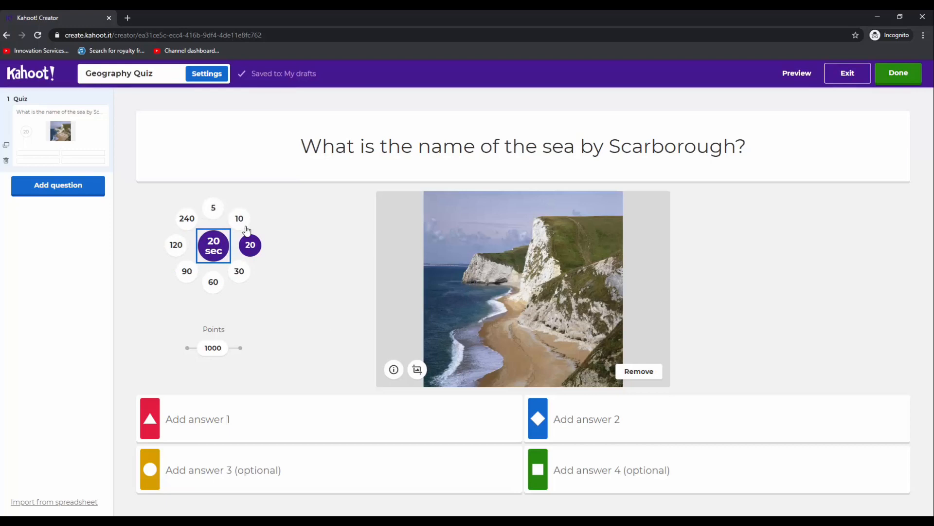
left_click(296, 266)
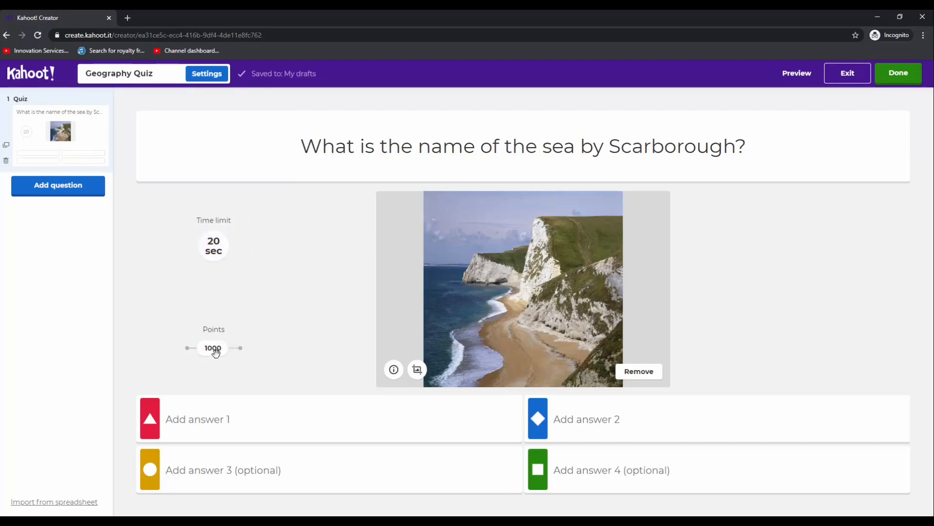
Fill in answer 1 with "English Channel" and answer 2 with "North Sea"
left_click(235, 419)
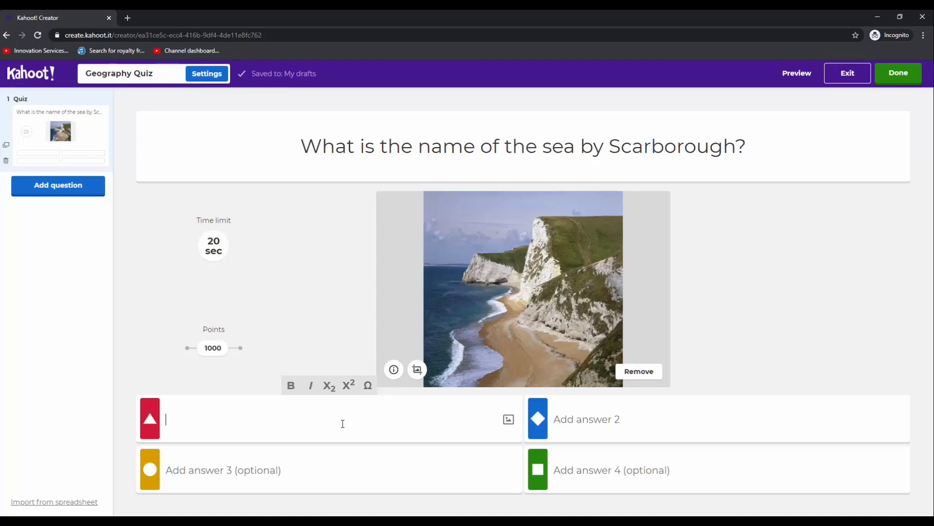
type("Engl")
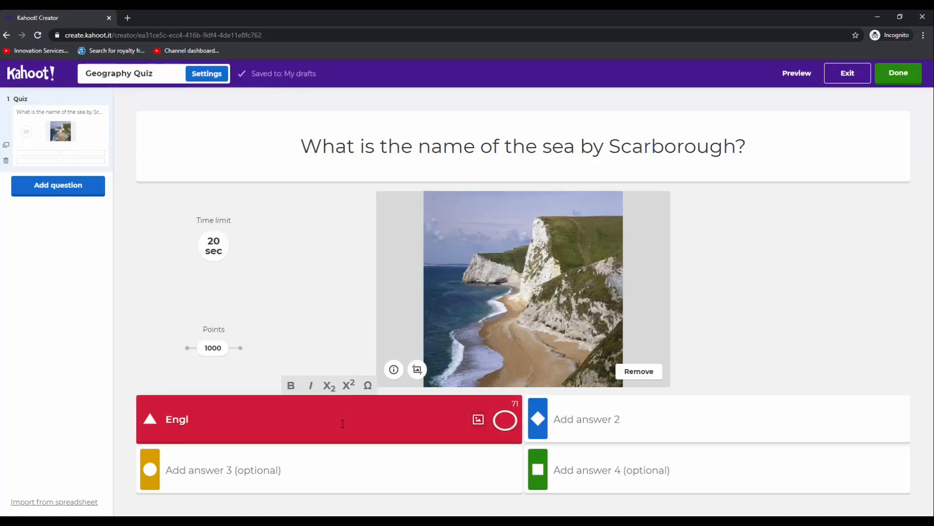
type("ish Channel")
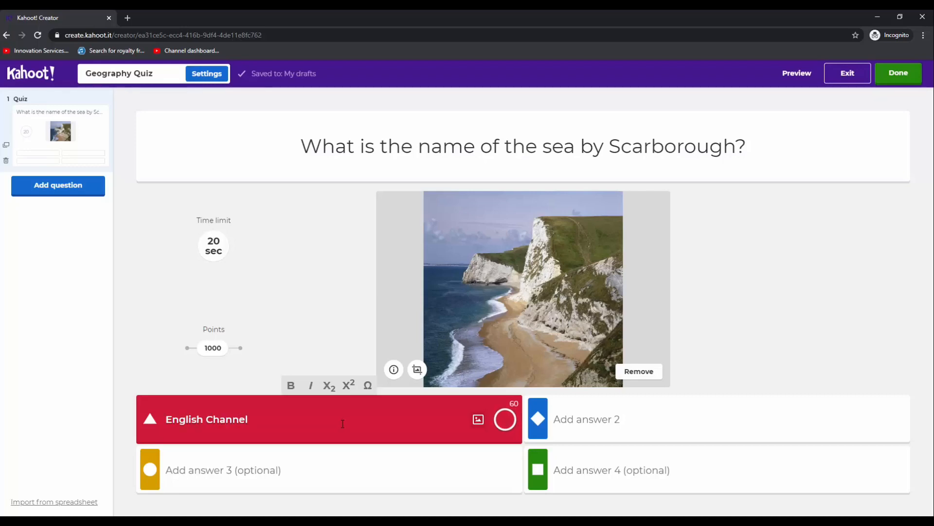
left_click(653, 421)
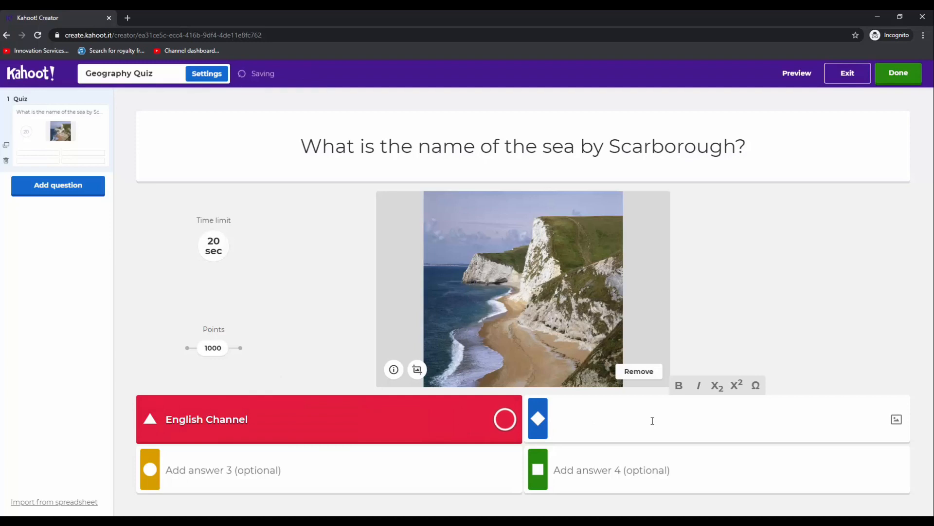
type("North")
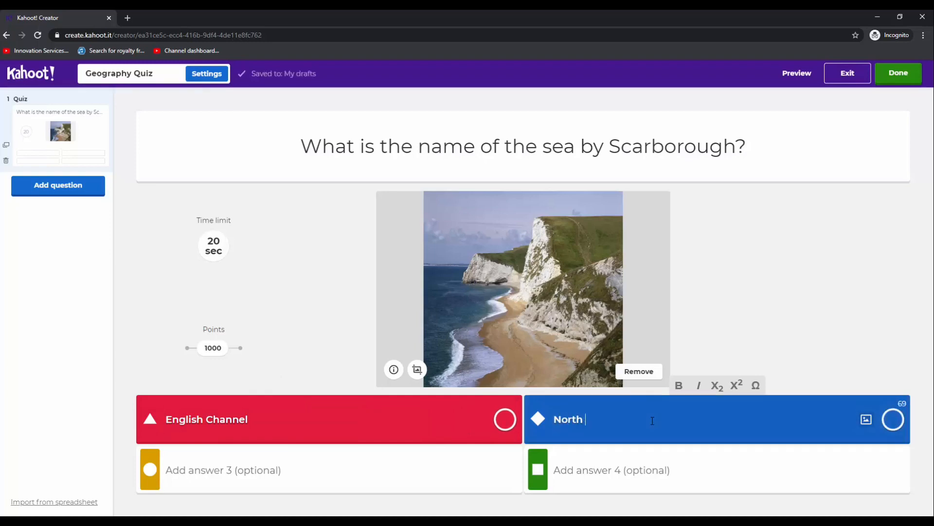
type(" Sea")
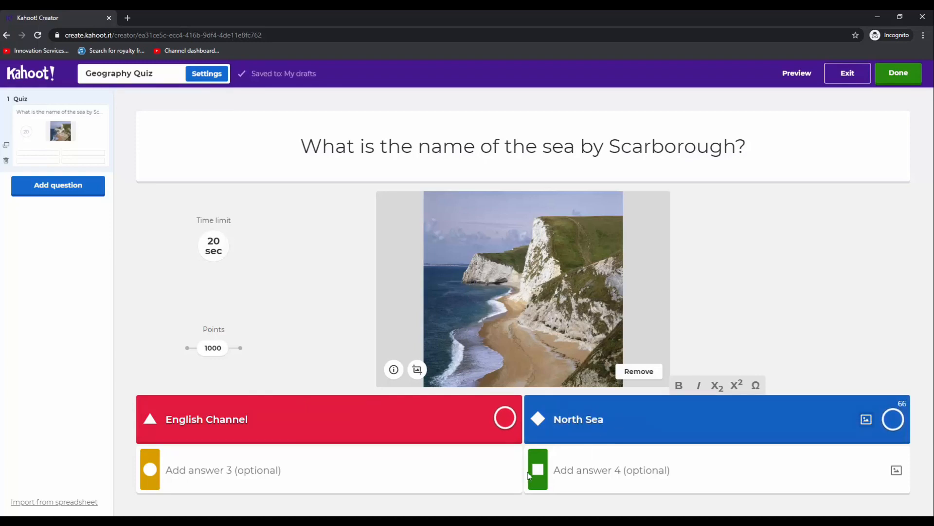
Fill in answer 3 of the Scarborough question with "Atlantic Ocean"
left_click(286, 471)
type("A")
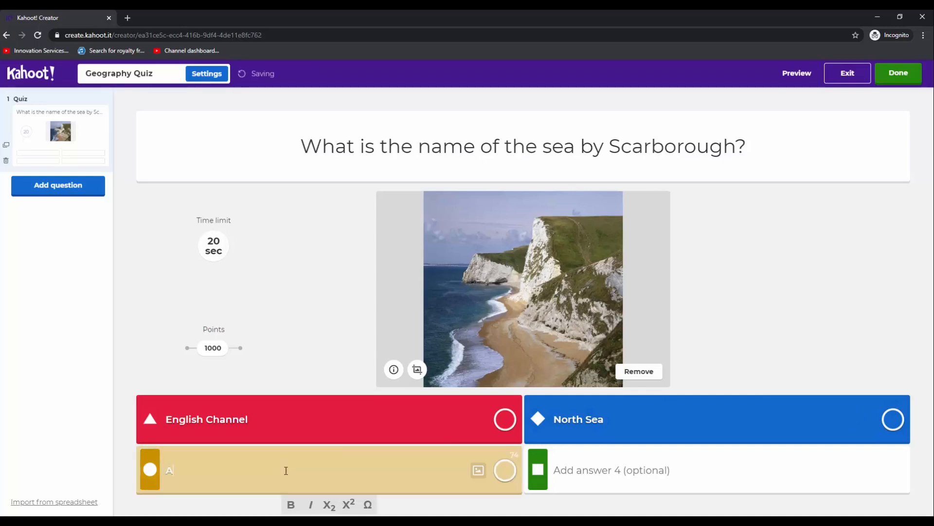
type("tlant")
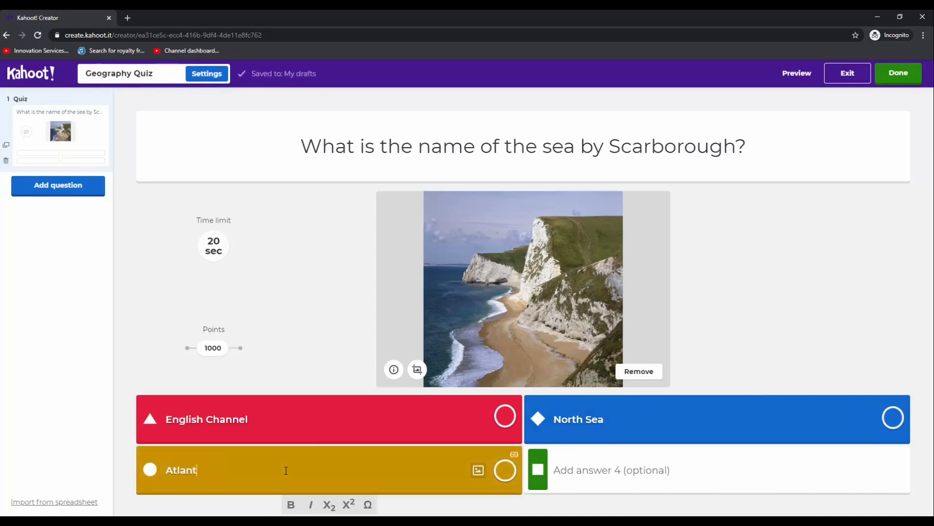
type("ic Ocoa")
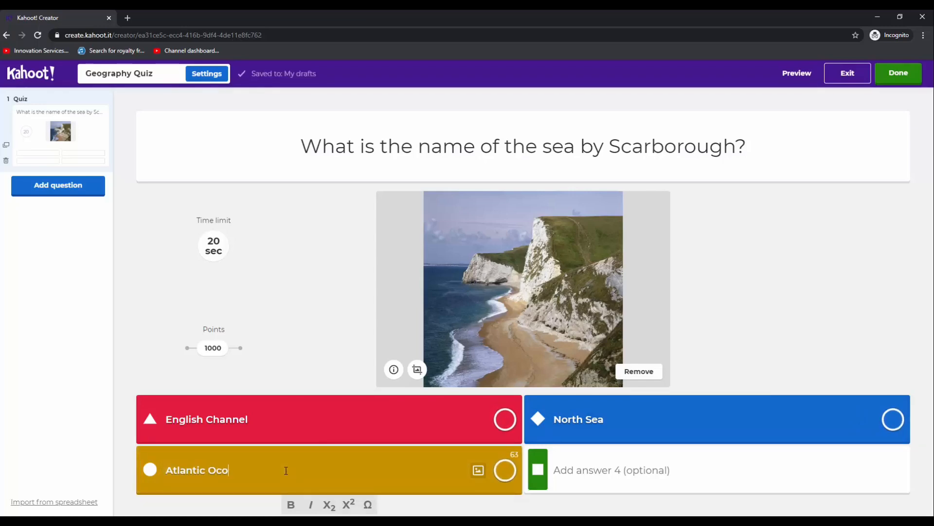
key("BackSpace")
type("ean")
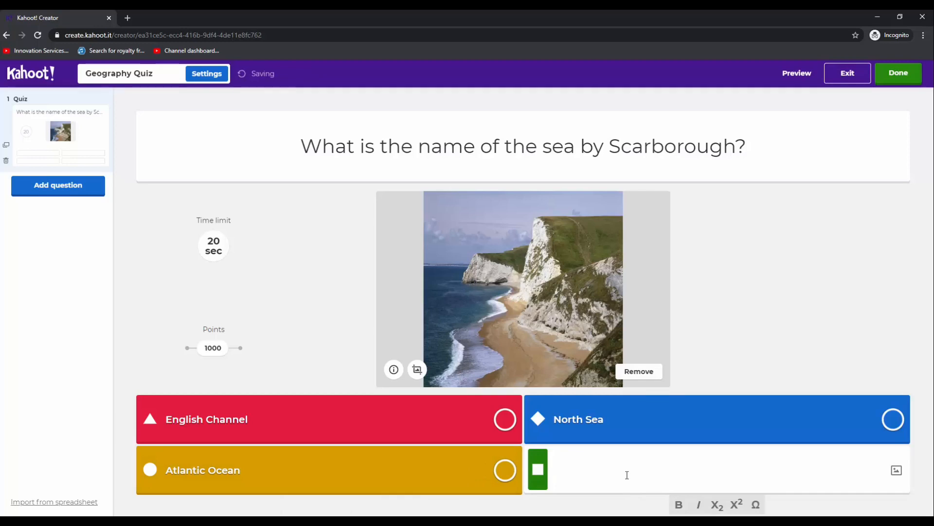
Fill in answer 4 with "Pacific Ocean" and mark North Sea as the correct answer
type("Paci")
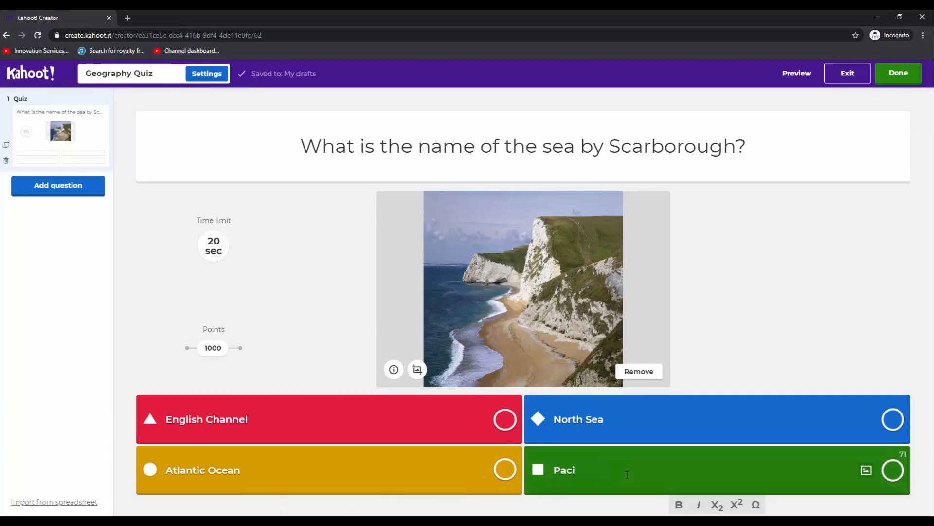
type("fic Ocean")
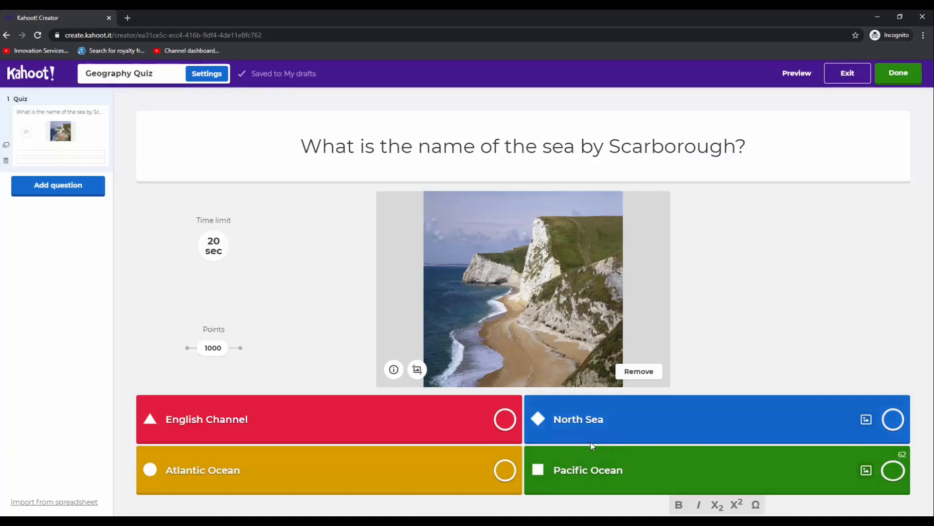
left_click(892, 421)
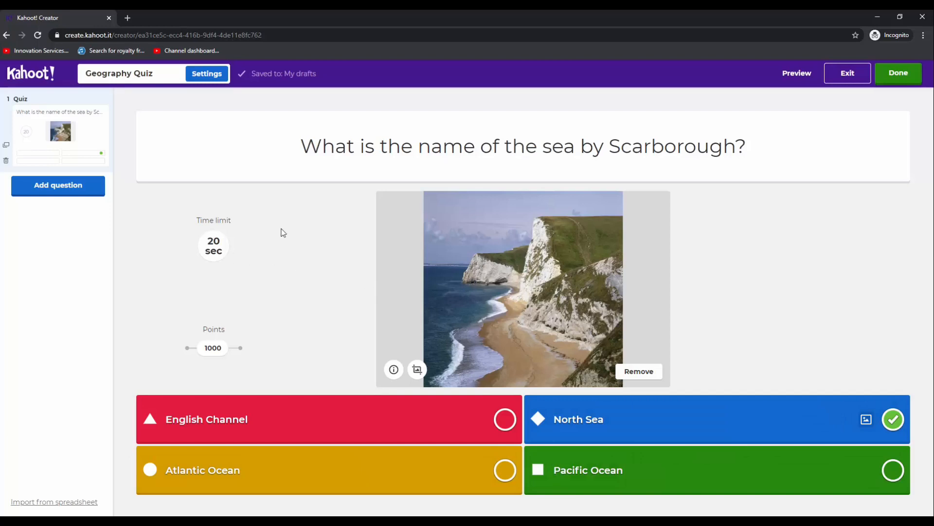
View the available question types without adding another question, and finish the Geography Quiz
left_click(72, 186)
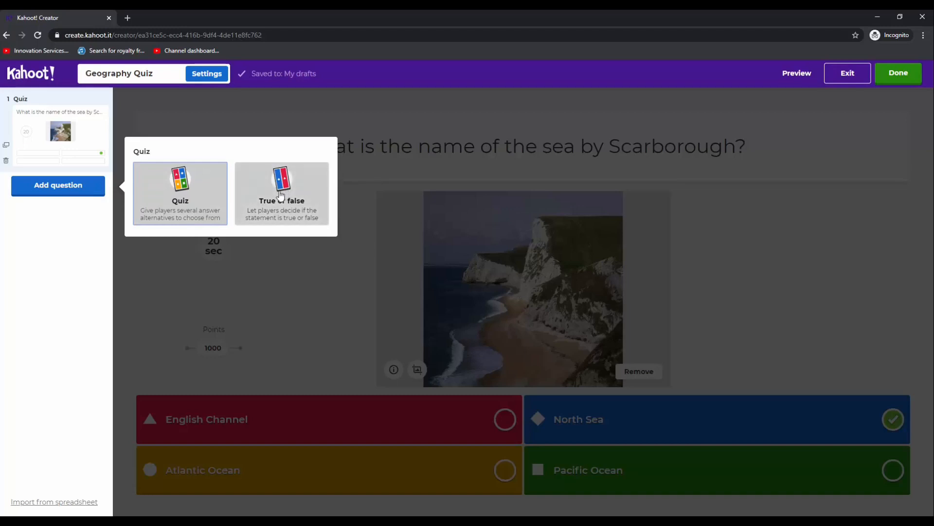
left_click(44, 277)
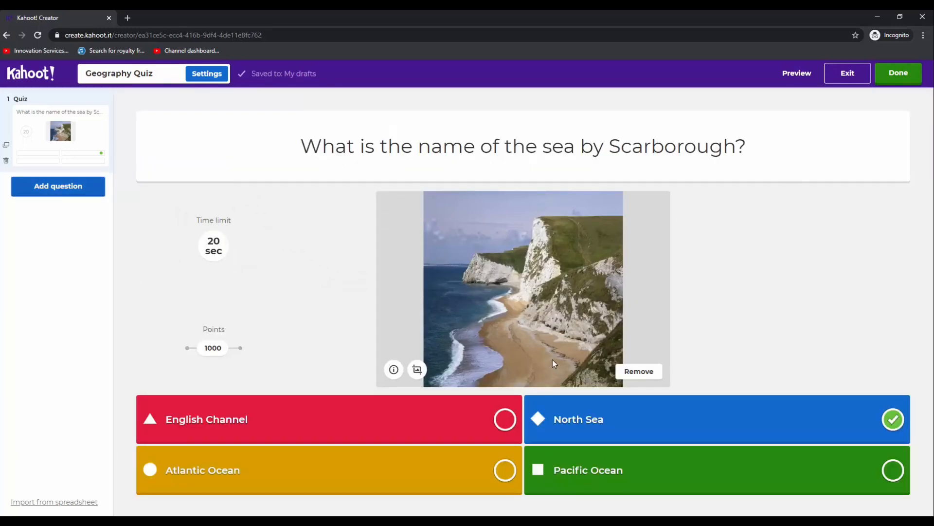
left_click(904, 77)
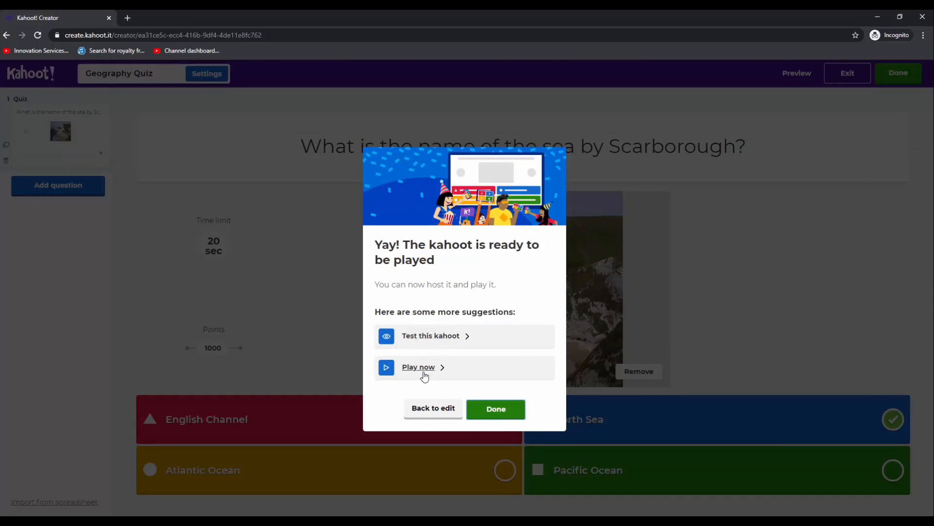
left_click(497, 410)
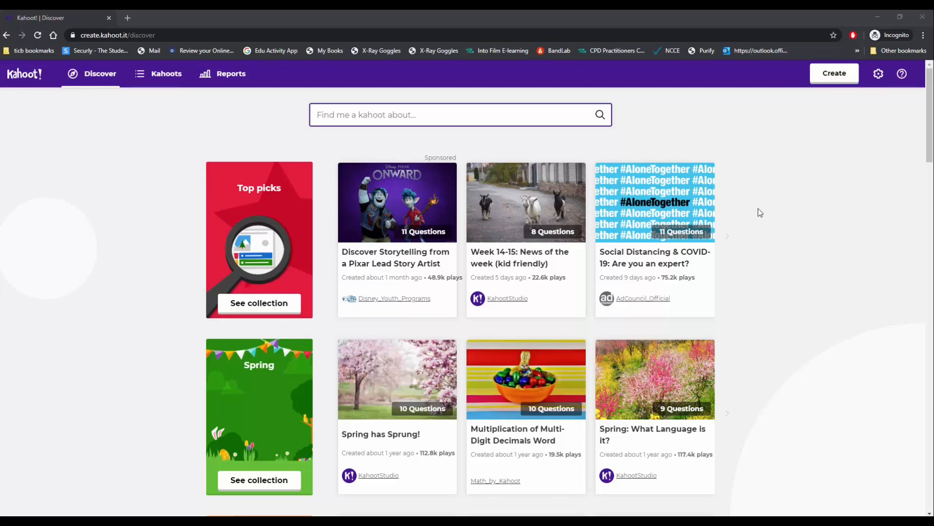
Host the Geography Quiz from the list of own kahoots as a live game in Classic, Player vs Player mode
left_click(164, 79)
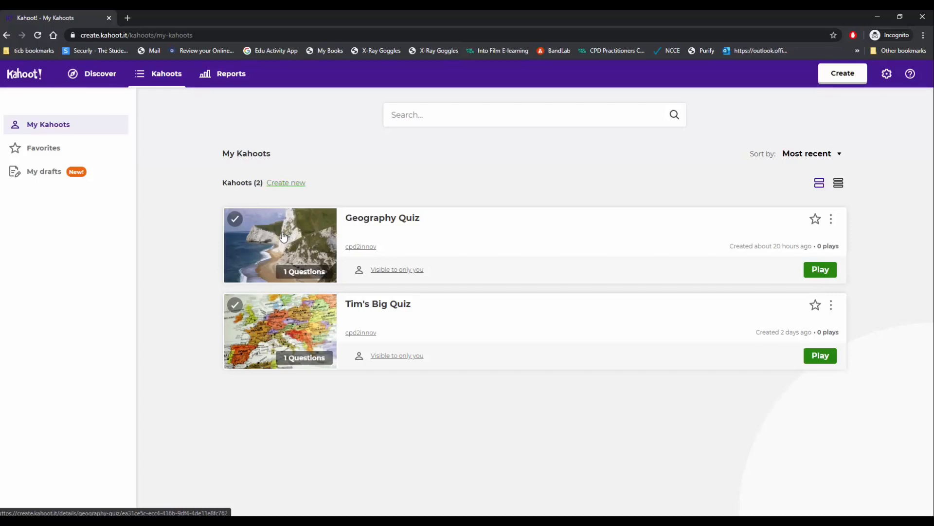
left_click(823, 272)
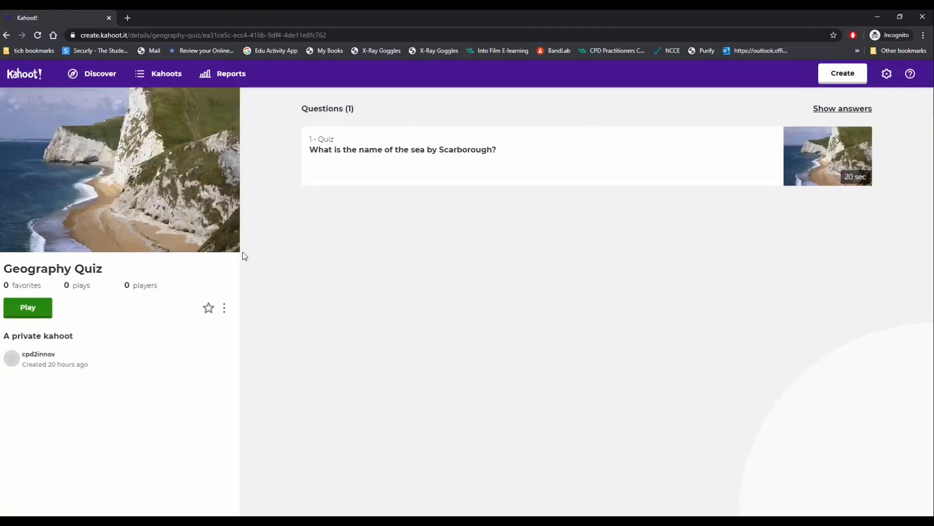
left_click(33, 311)
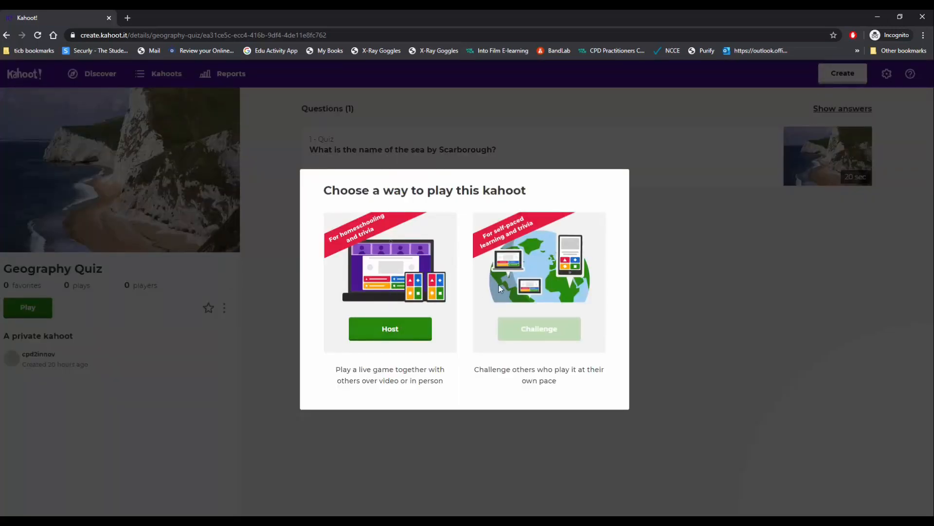
left_click(392, 320)
left_click(390, 335)
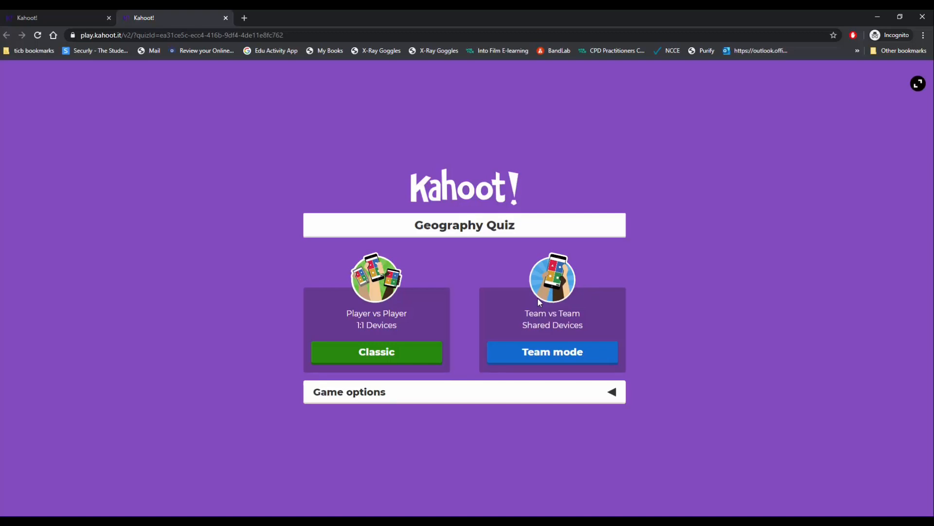
left_click(416, 359)
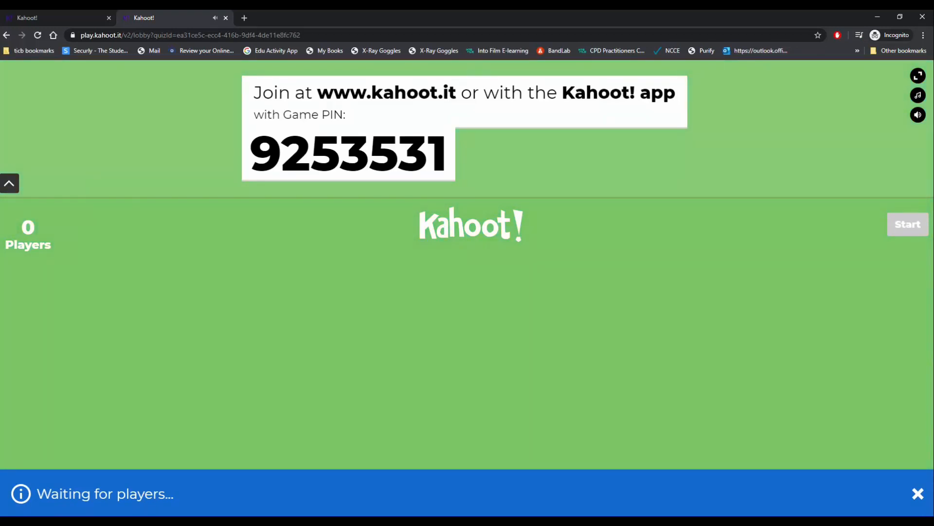
key("alt+Tab")
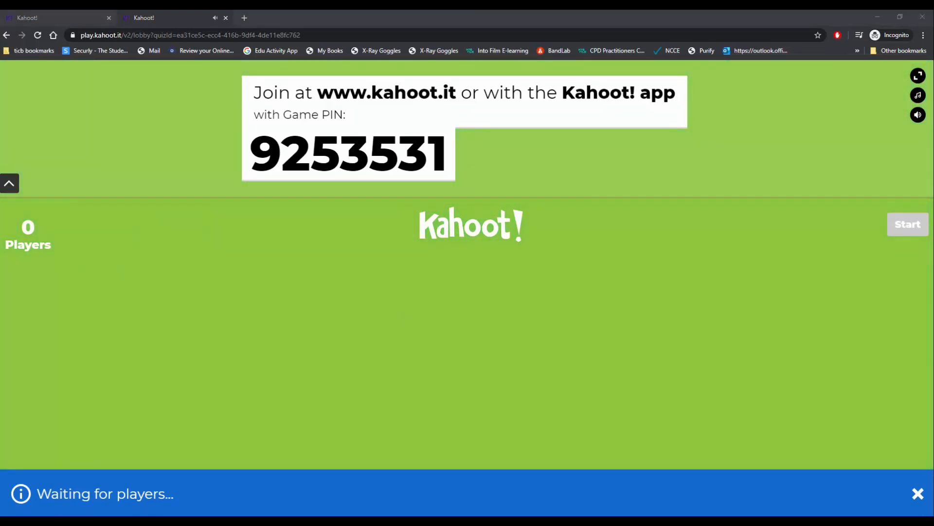